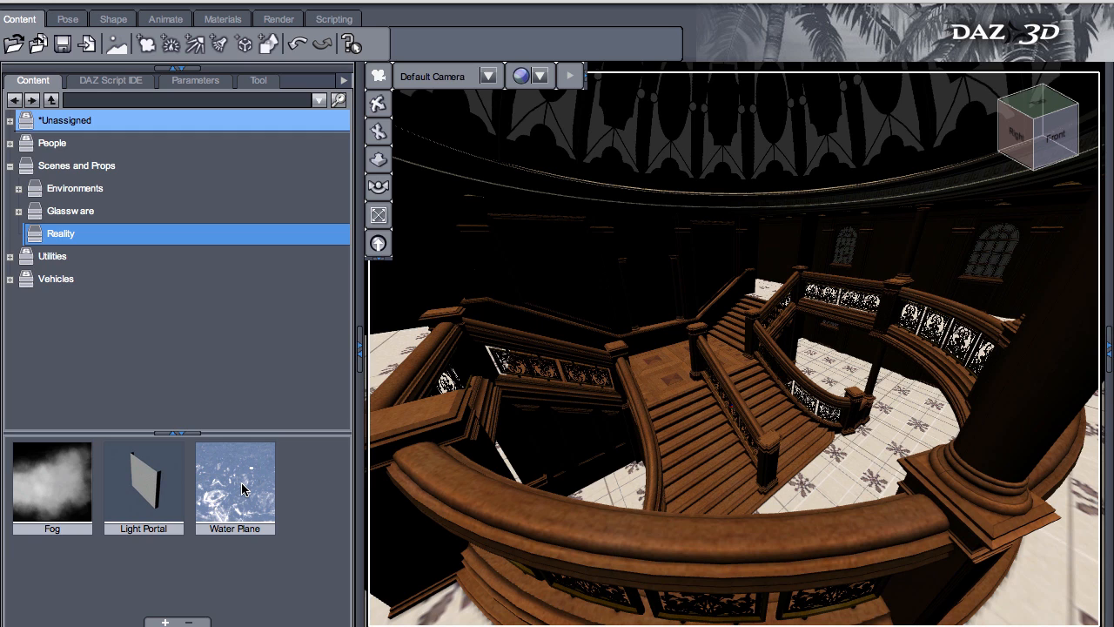
Step: Add the Reality Water Plane to the scene and raise it above the lower stairs to a Y translation of about 248
{"action": "double_click", "coordinate": [243, 490]}
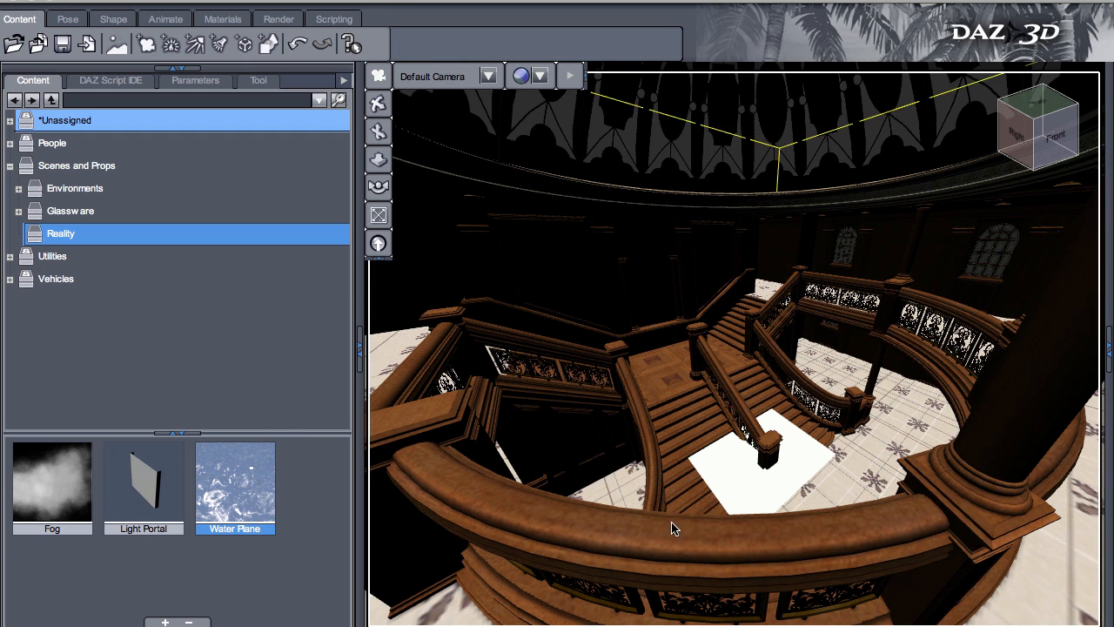
{"action": "left_click", "coordinate": [741, 493]}
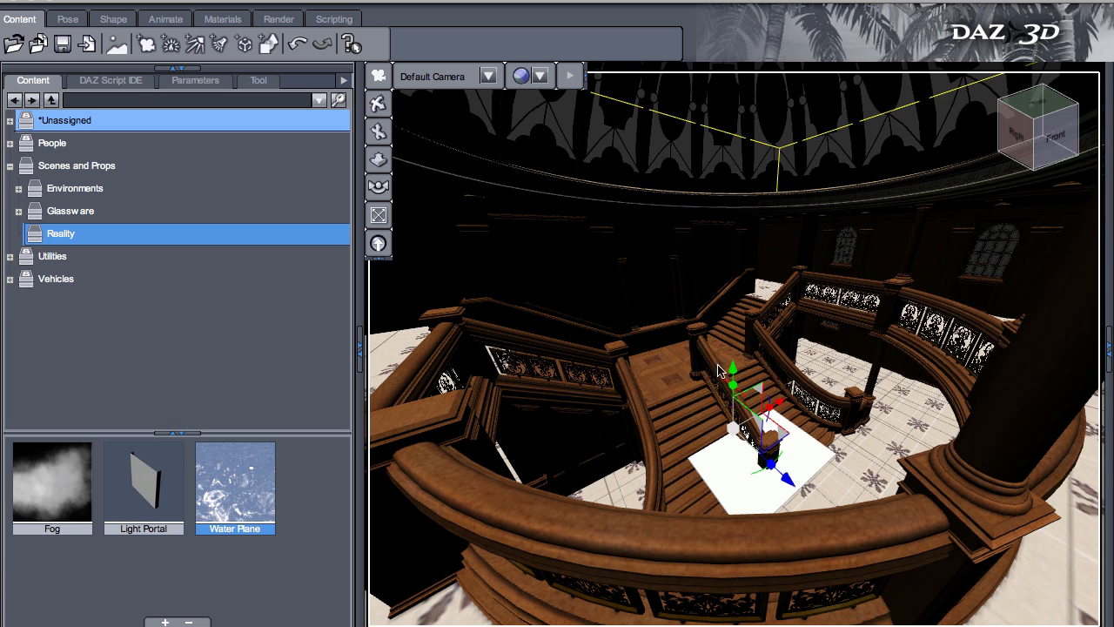
{"action": "left_click_drag", "start_coordinate": [733, 371], "coordinate": [734, 322]}
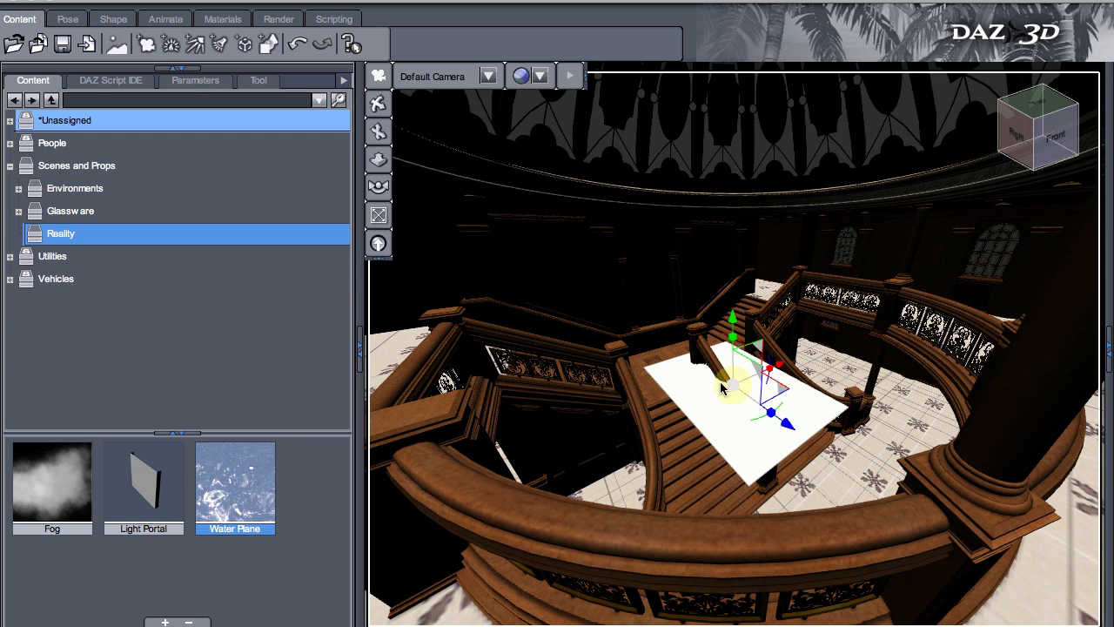
Step: Set the water plane's Y rotation to 90 and raise its Y translation to about 264
{"action": "left_click", "coordinate": [211, 83]}
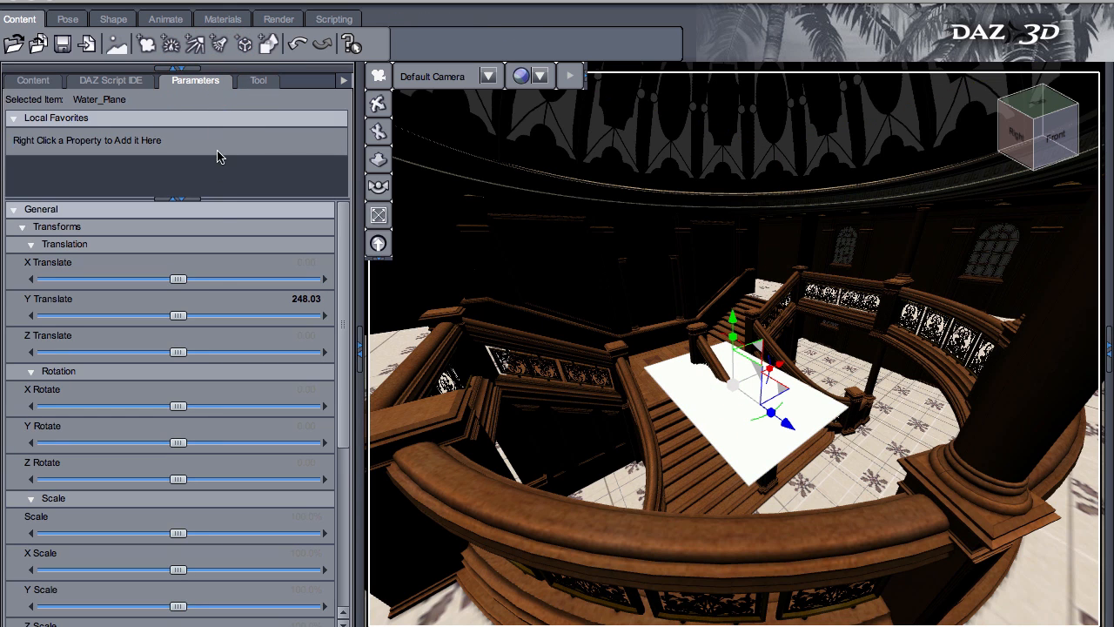
{"action": "left_click", "coordinate": [306, 426]}
{"action": "type", "text": "90"}
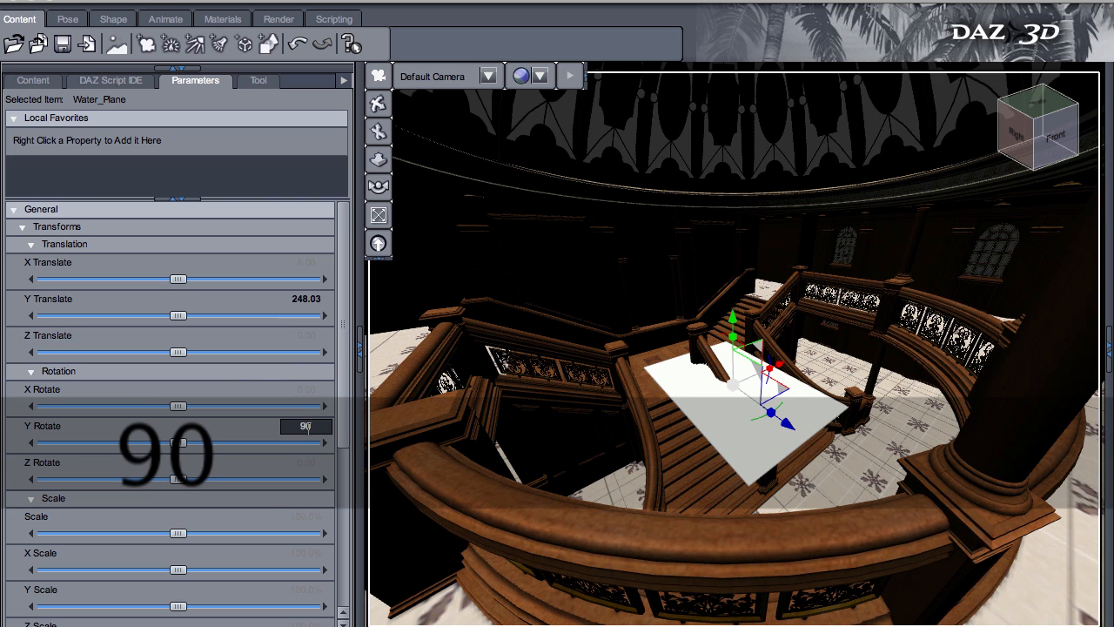
{"action": "key", "text": "Return"}
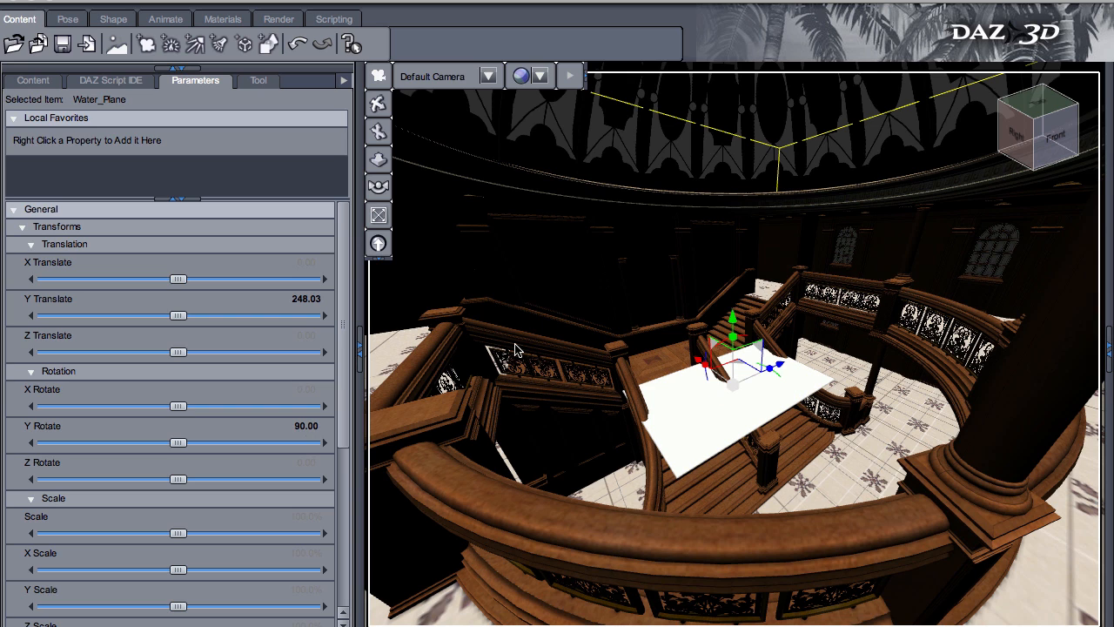
{"action": "left_click_drag", "start_coordinate": [733, 329], "coordinate": [734, 316]}
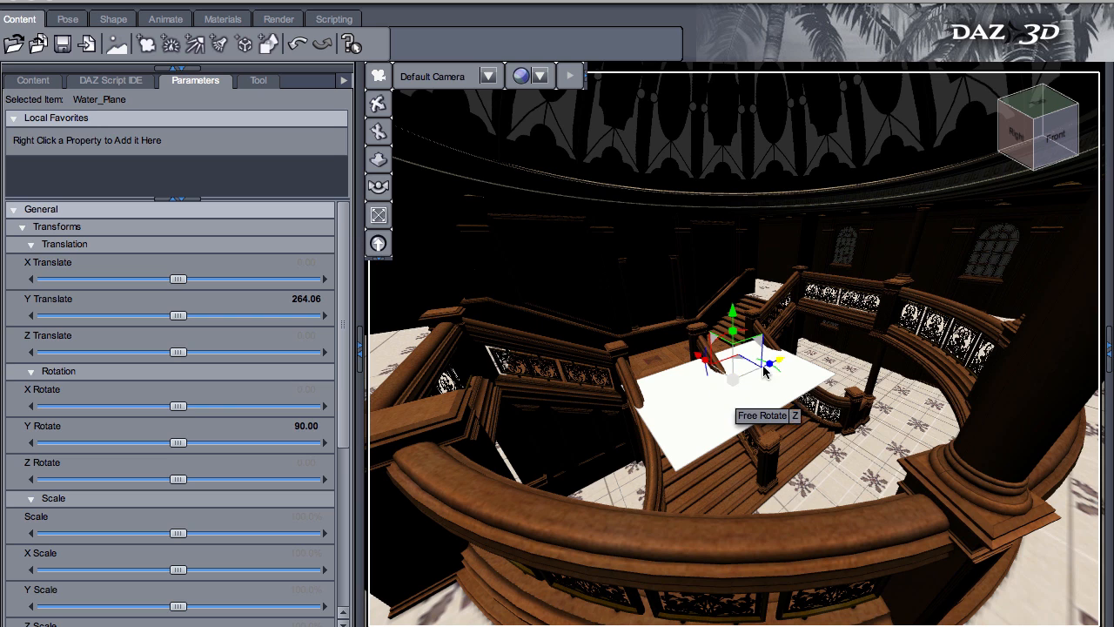
Step: Enlarge the water plane across the stairwell to about 166% scale, 221% X scale and 166% Z scale, with Z translation about 83
{"action": "left_click_drag", "start_coordinate": [734, 383], "coordinate": [710, 371]}
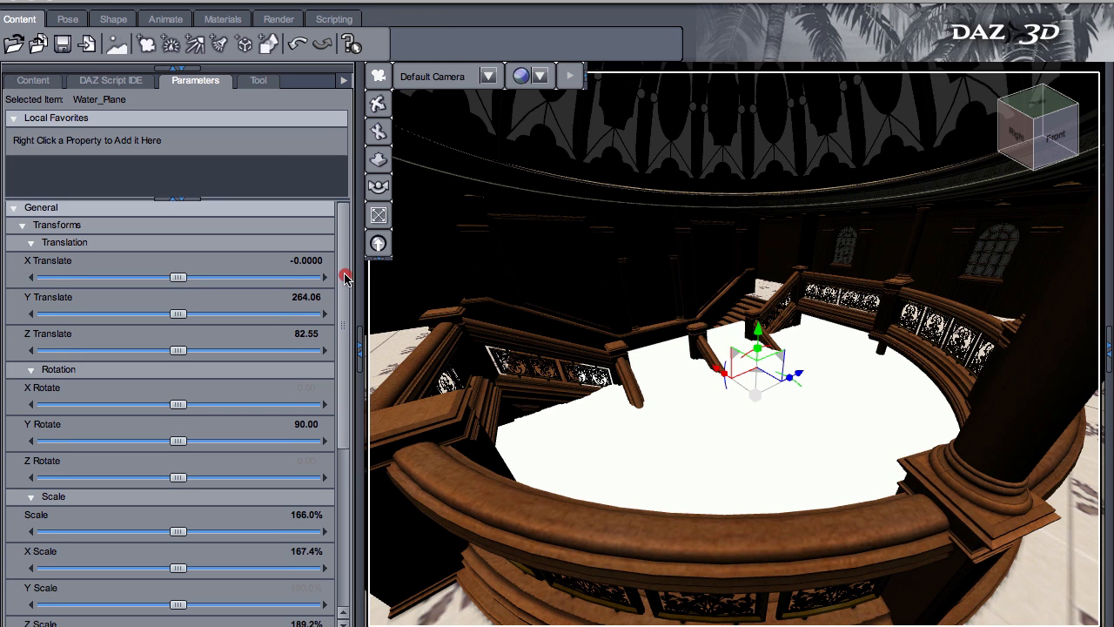
{"action": "left_click_drag", "start_coordinate": [342, 274], "coordinate": [340, 328]}
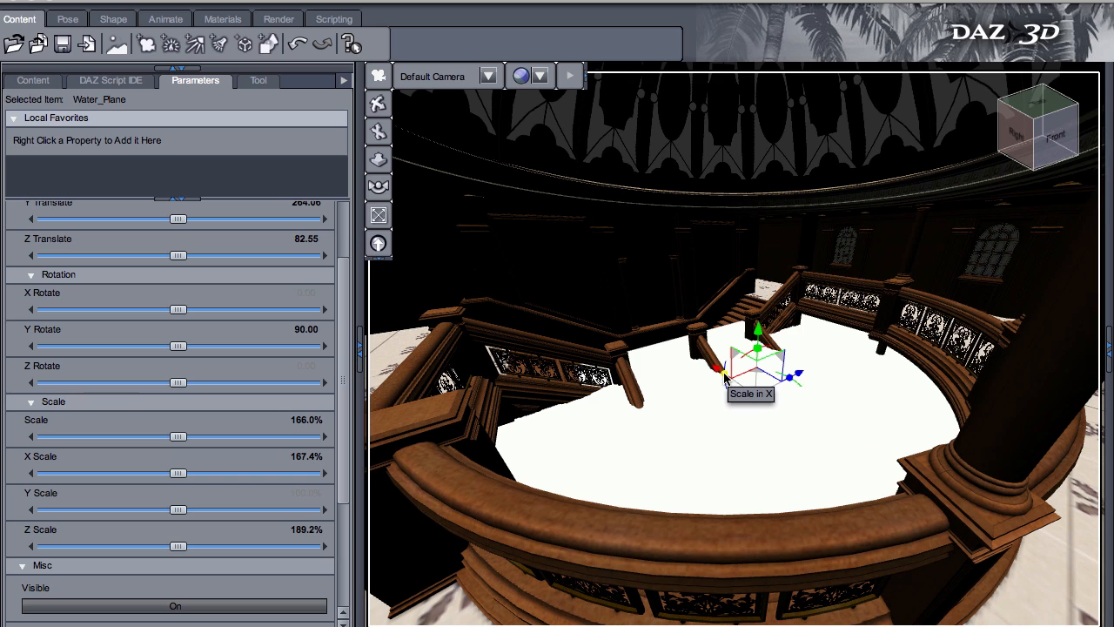
{"action": "left_click_drag", "start_coordinate": [726, 376], "coordinate": [723, 375]}
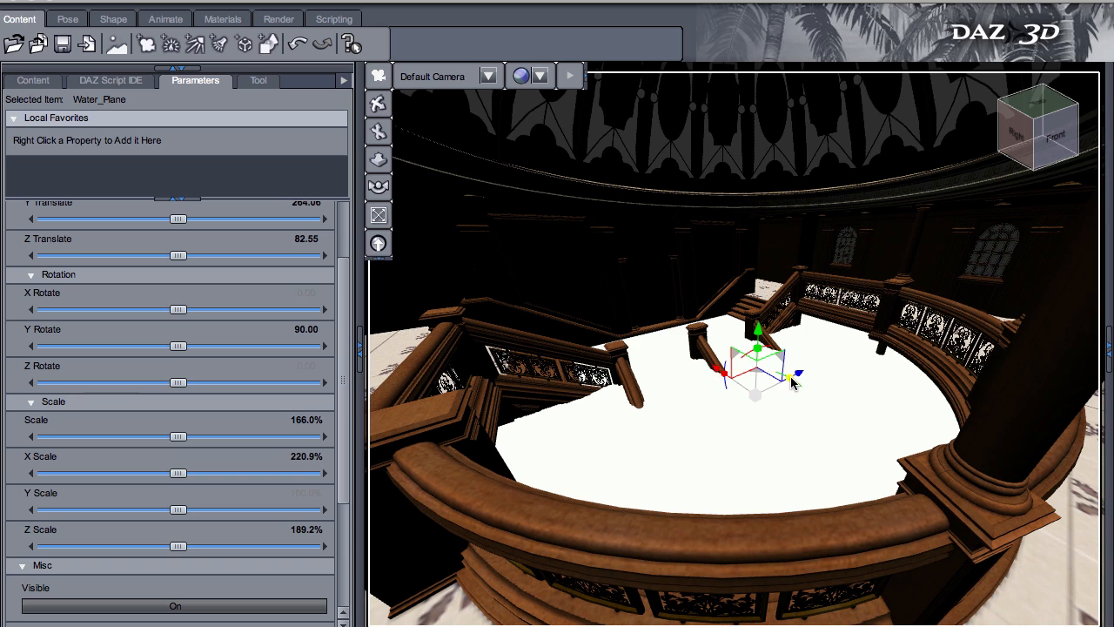
{"action": "left_click_drag", "start_coordinate": [790, 380], "coordinate": [755, 391]}
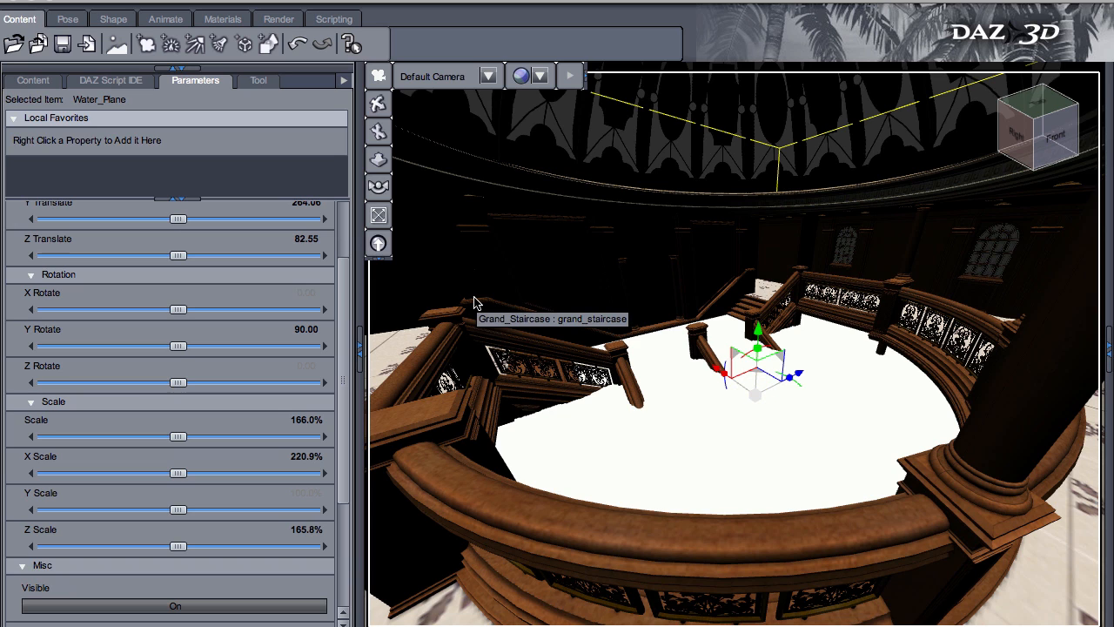
Step: Check the scene from the Sun light's viewpoint and return to the Default Camera view
{"action": "left_click", "coordinate": [489, 78]}
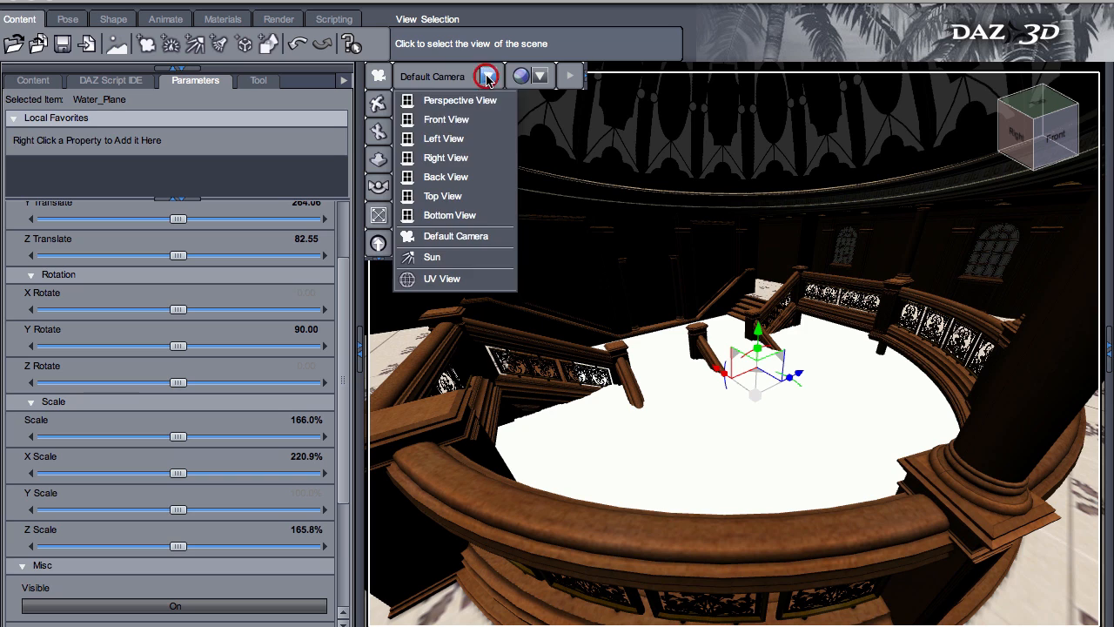
{"action": "left_click", "coordinate": [459, 259]}
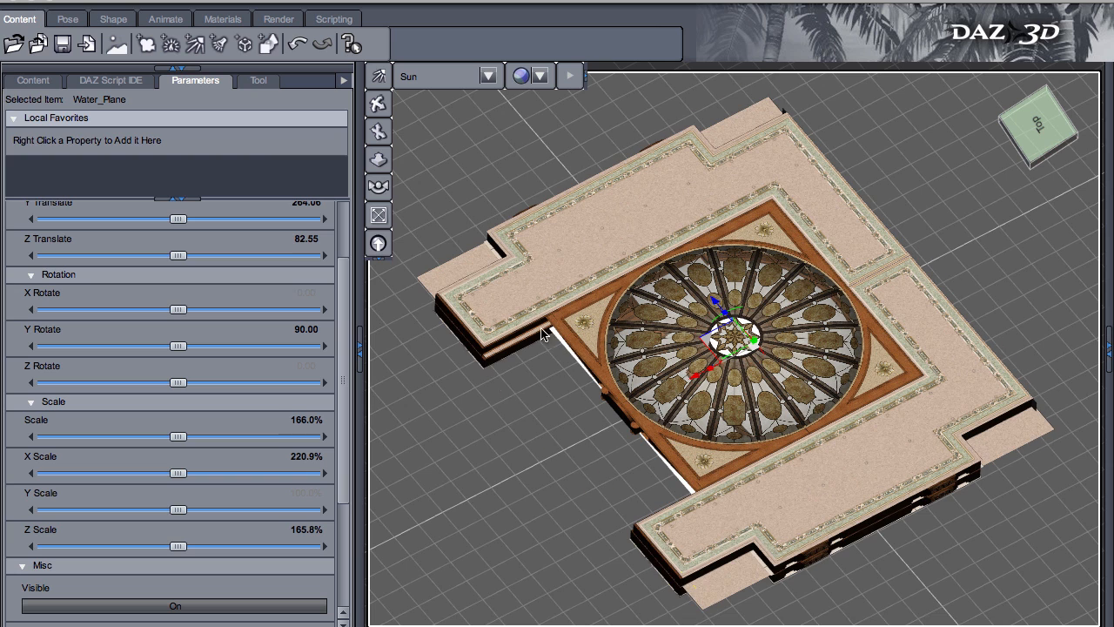
{"action": "left_click", "coordinate": [488, 75]}
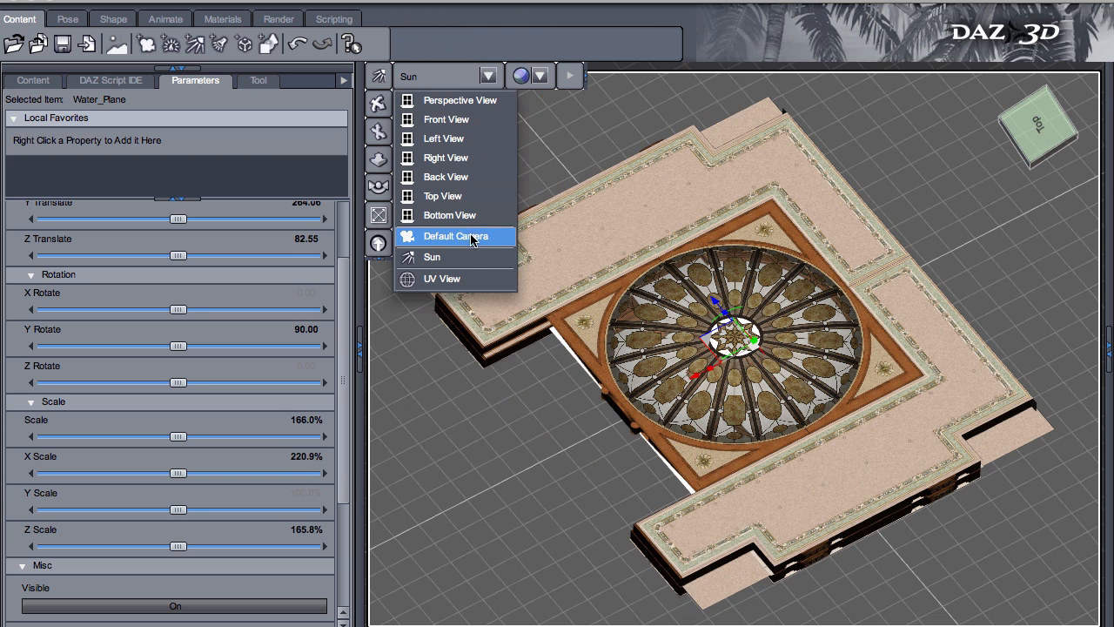
{"action": "left_click", "coordinate": [471, 236]}
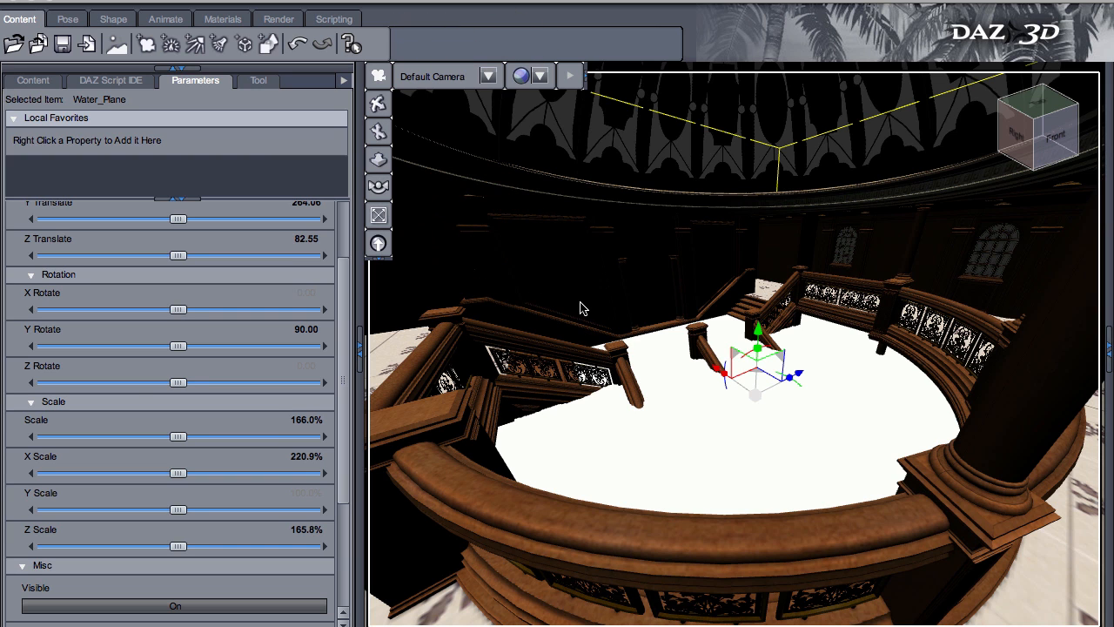
Step: Open the Reality Engine window and inspect the RealityWater material's water definition
{"action": "key", "text": "super+shift+l"}
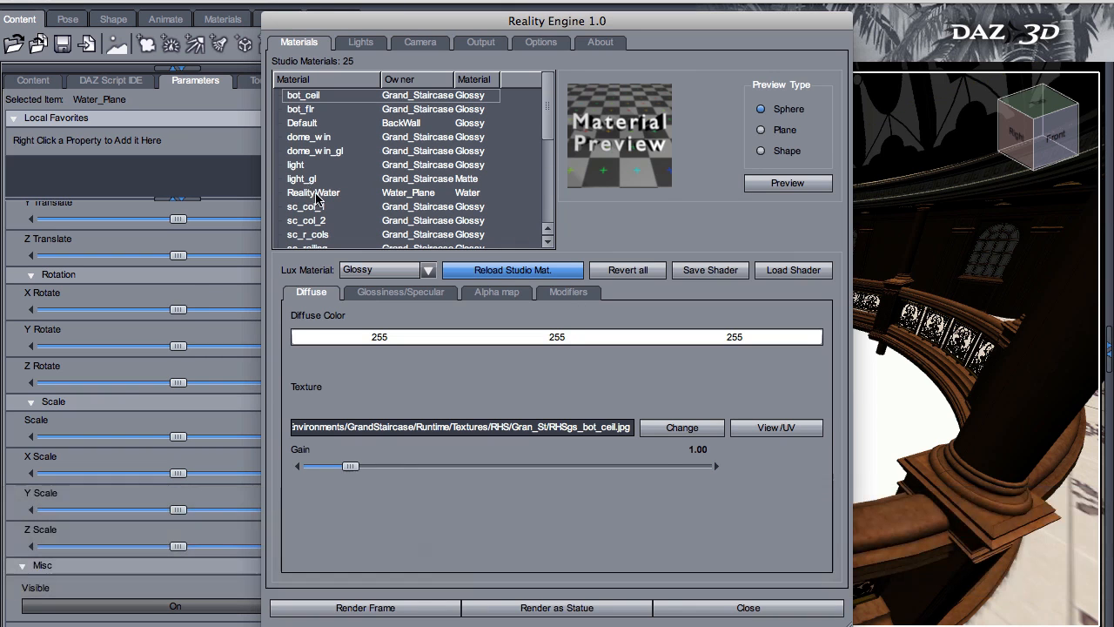
{"action": "left_click", "coordinate": [306, 192]}
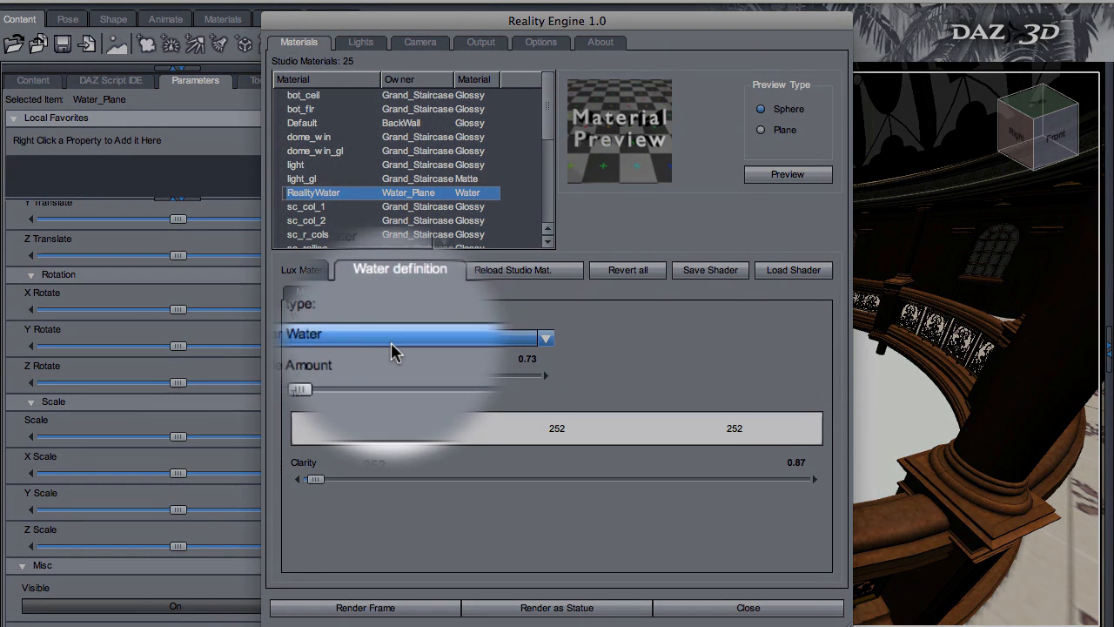
{"action": "left_click", "coordinate": [391, 343]}
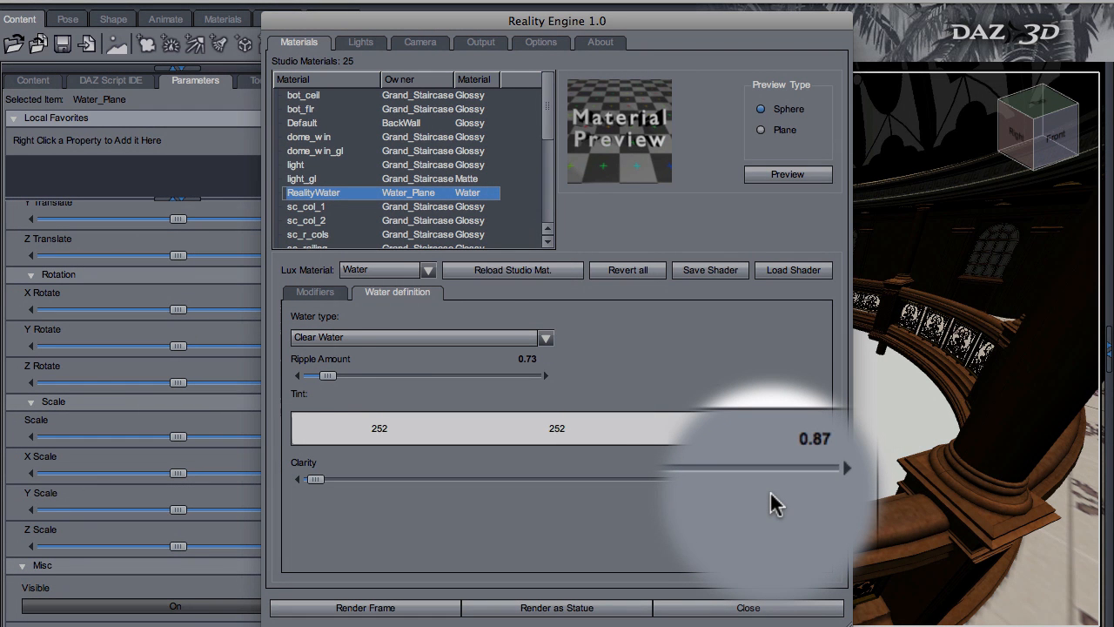
Step: Set the output to render at 50% of the frame size, render the frame, and bring the render window forward
{"action": "left_click", "coordinate": [488, 45]}
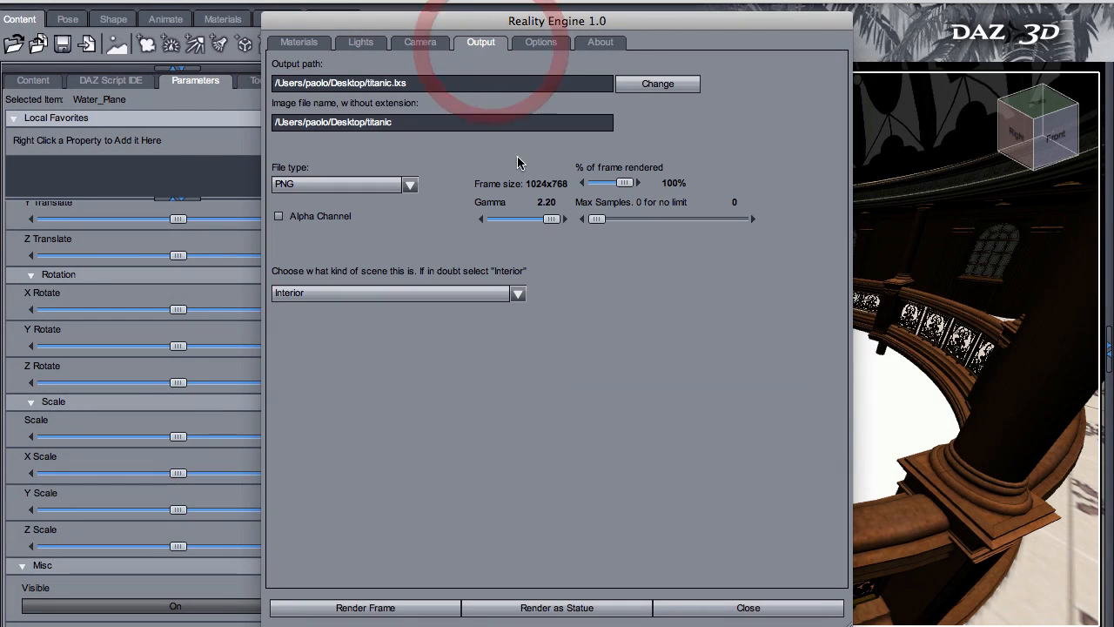
{"action": "left_click", "coordinate": [415, 83]}
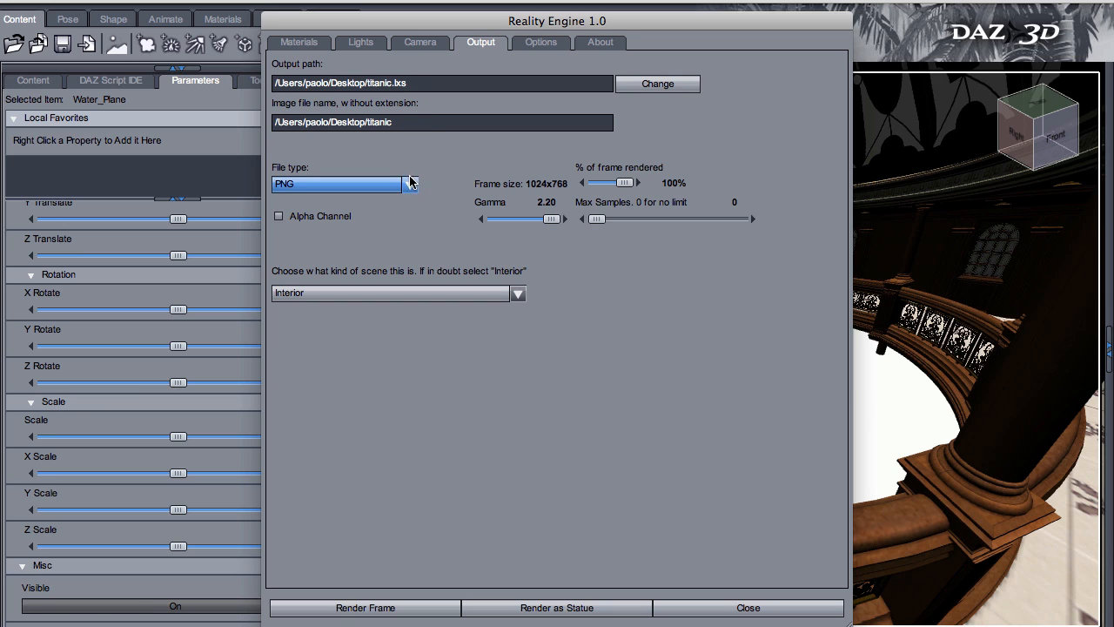
{"action": "left_click_drag", "start_coordinate": [624, 183], "coordinate": [604, 184]}
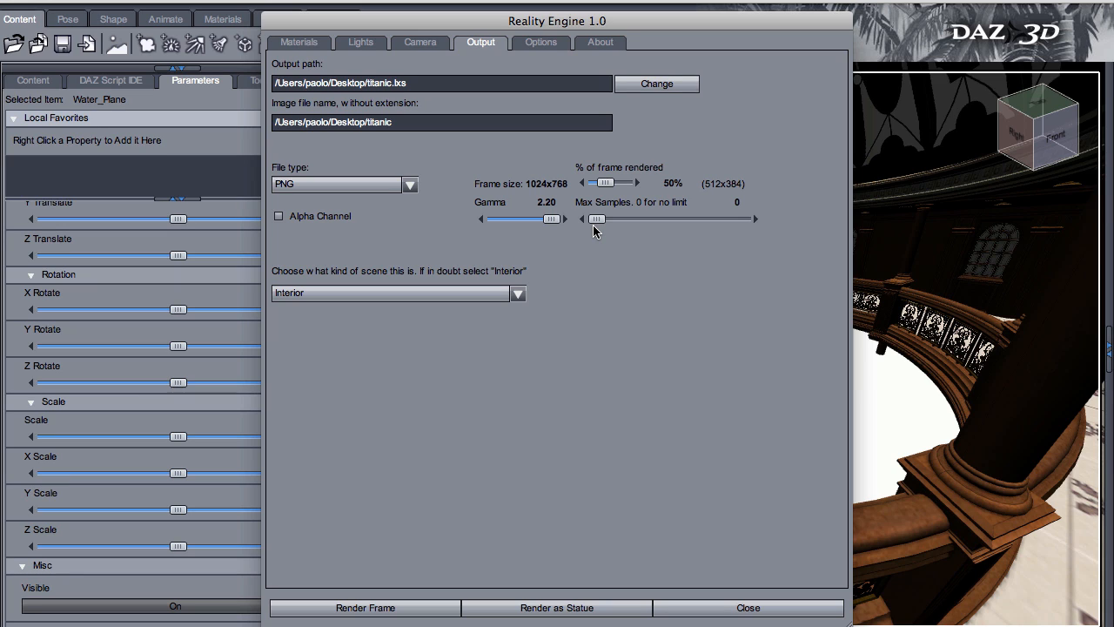
{"action": "left_click", "coordinate": [326, 612]}
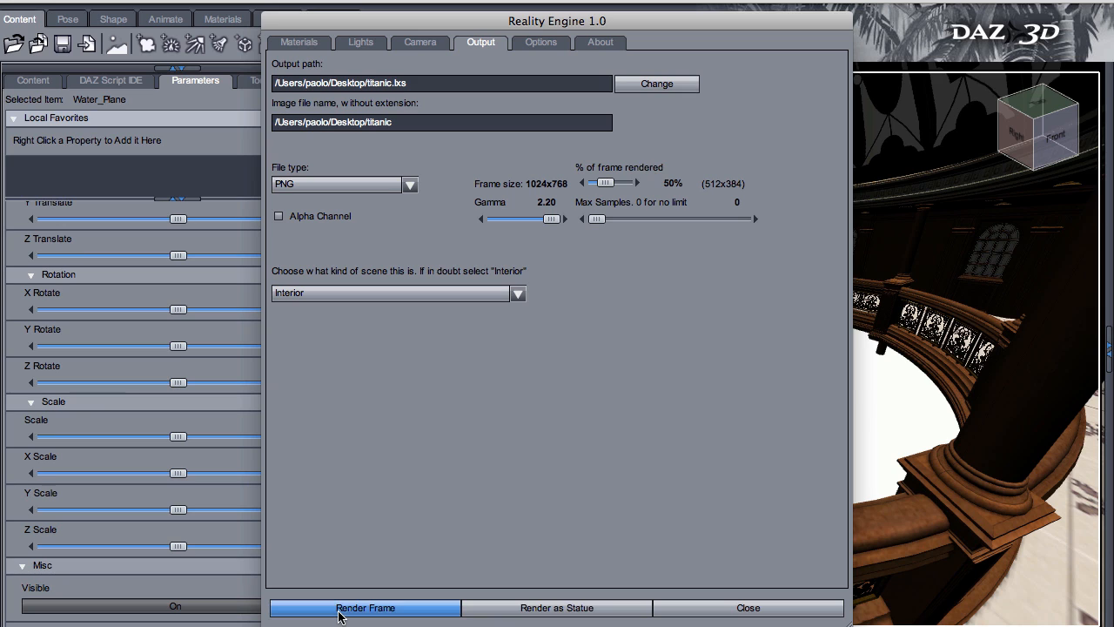
{"action": "left_click", "coordinate": [338, 613]}
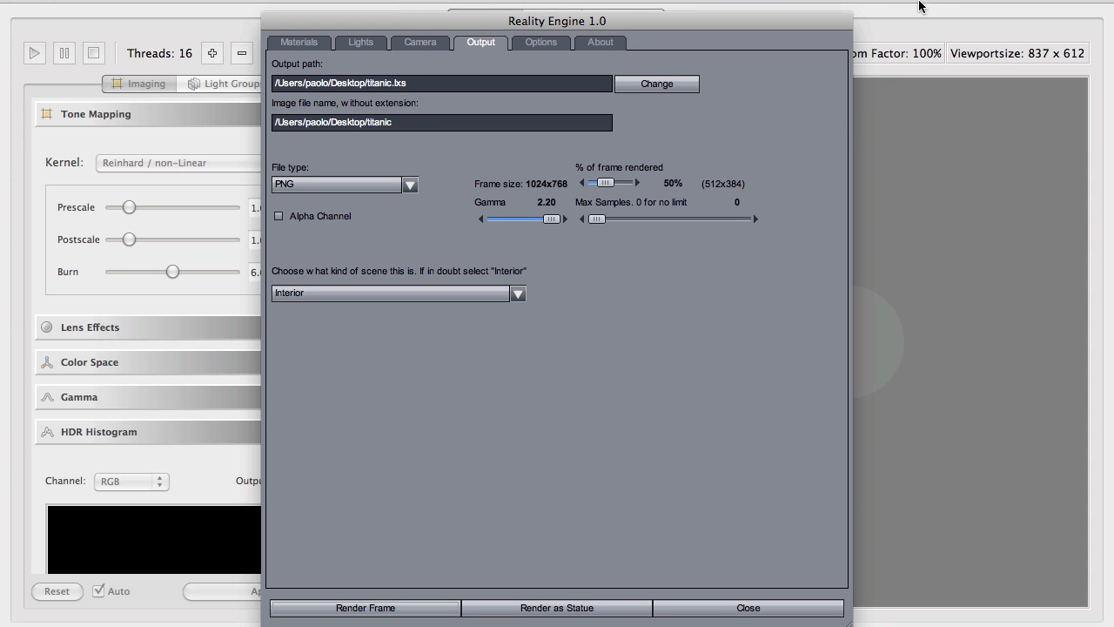
{"action": "left_click", "coordinate": [919, 1]}
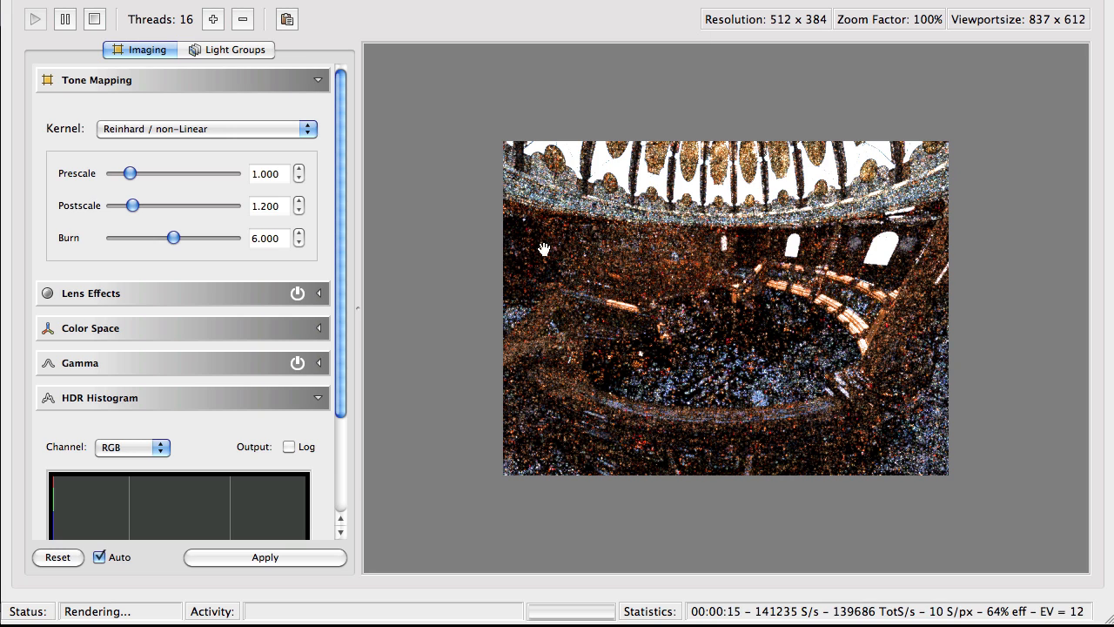
Step: Switch the render's tone mapping to Linear with sensitivity 64, exposure 1/250 and f-stop 4
{"action": "left_click", "coordinate": [256, 127]}
{"action": "left_click", "coordinate": [228, 182]}
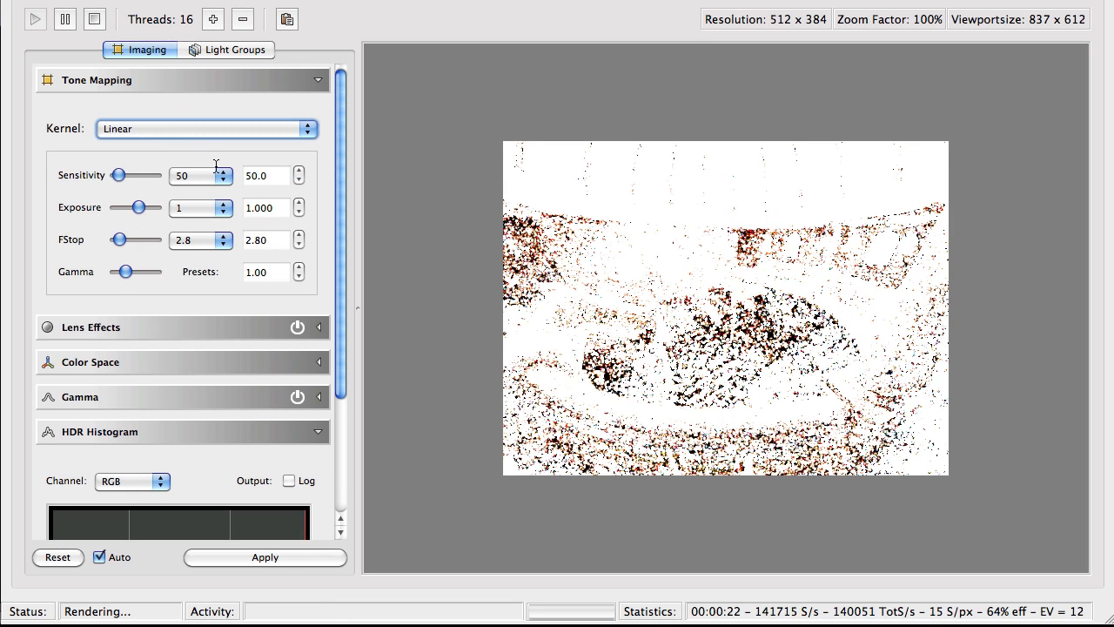
{"action": "left_click", "coordinate": [211, 208]}
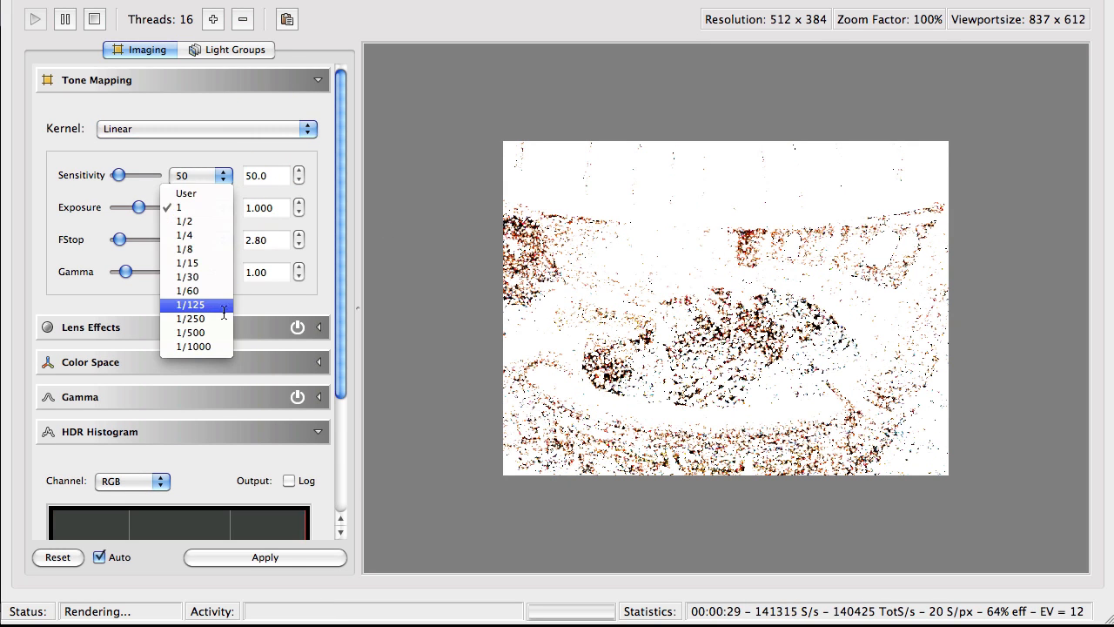
{"action": "left_click", "coordinate": [191, 326]}
{"action": "left_click", "coordinate": [213, 239]}
{"action": "left_click", "coordinate": [198, 255]}
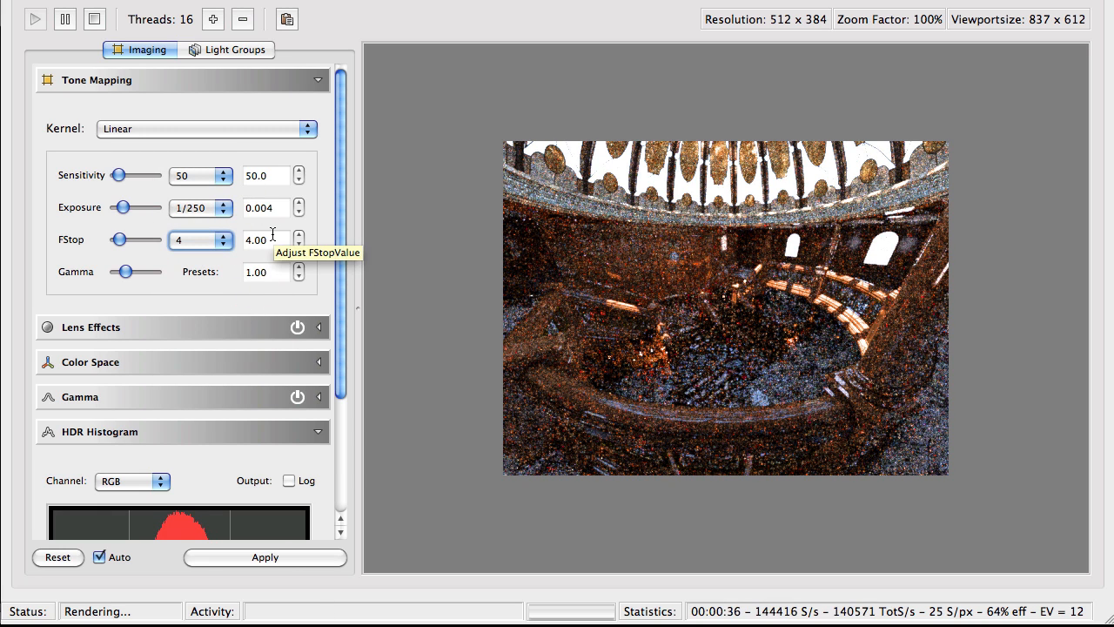
{"action": "left_click", "coordinate": [204, 176]}
{"action": "left_click", "coordinate": [200, 191]}
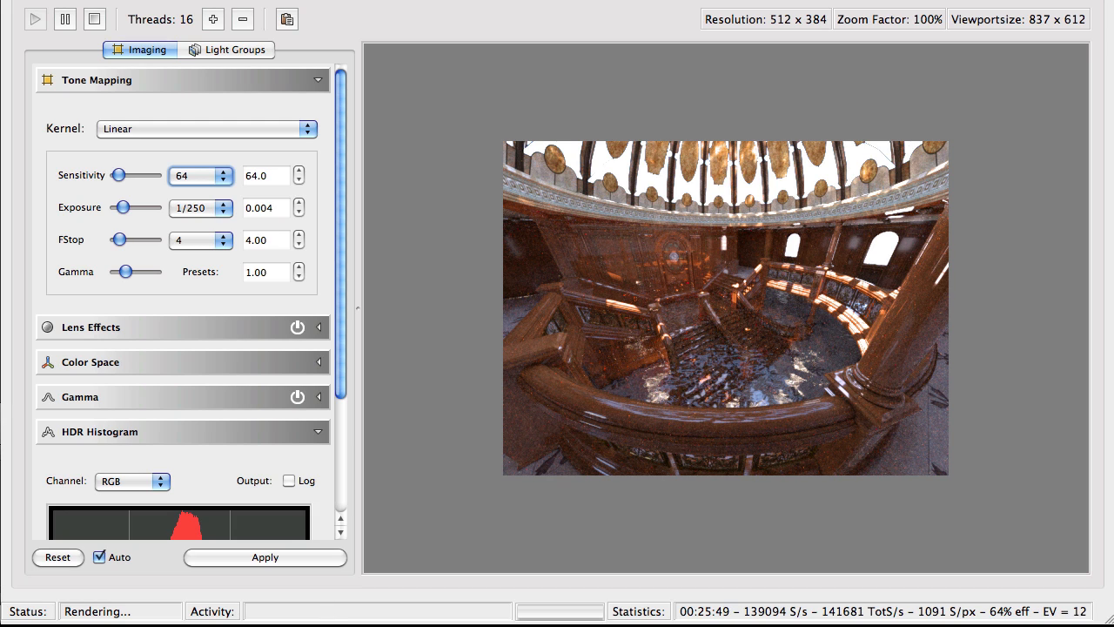
Step: Switch back to Reality Engine, set the rendered frame percentage to 100%, and return to the material settings
{"action": "key", "text": "super+Tab"}
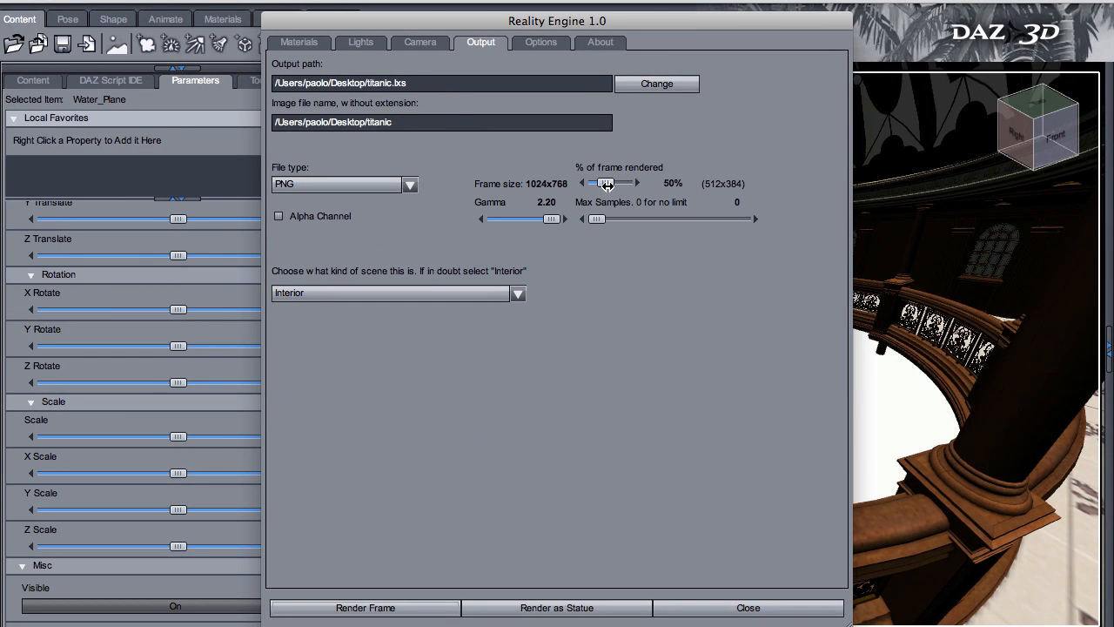
{"action": "left_click_drag", "start_coordinate": [606, 182], "coordinate": [637, 186]}
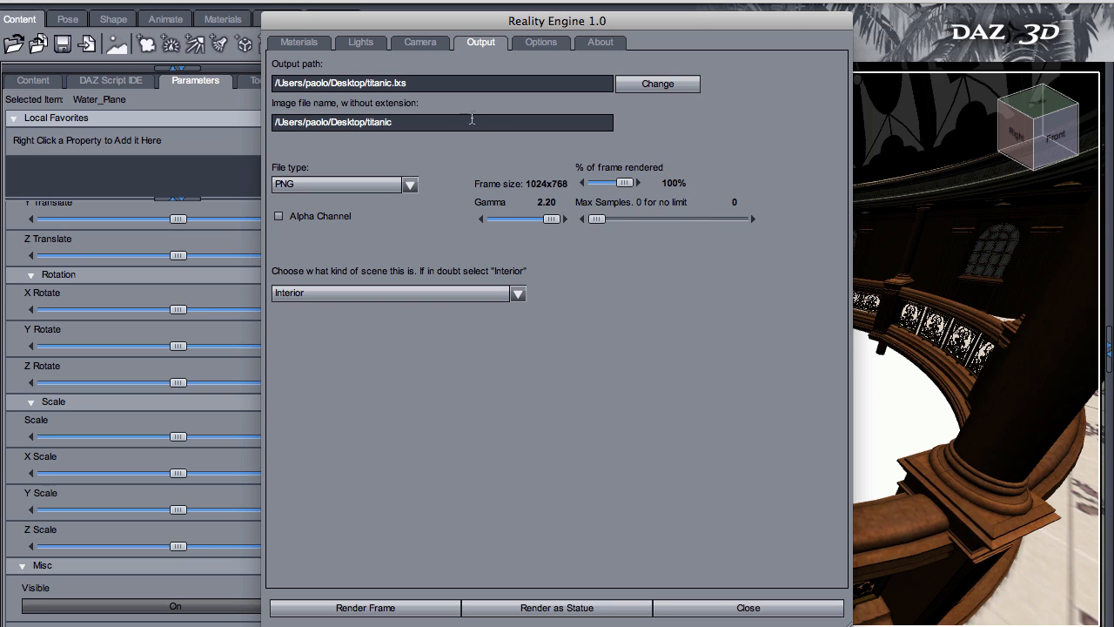
{"action": "left_click", "coordinate": [298, 42]}
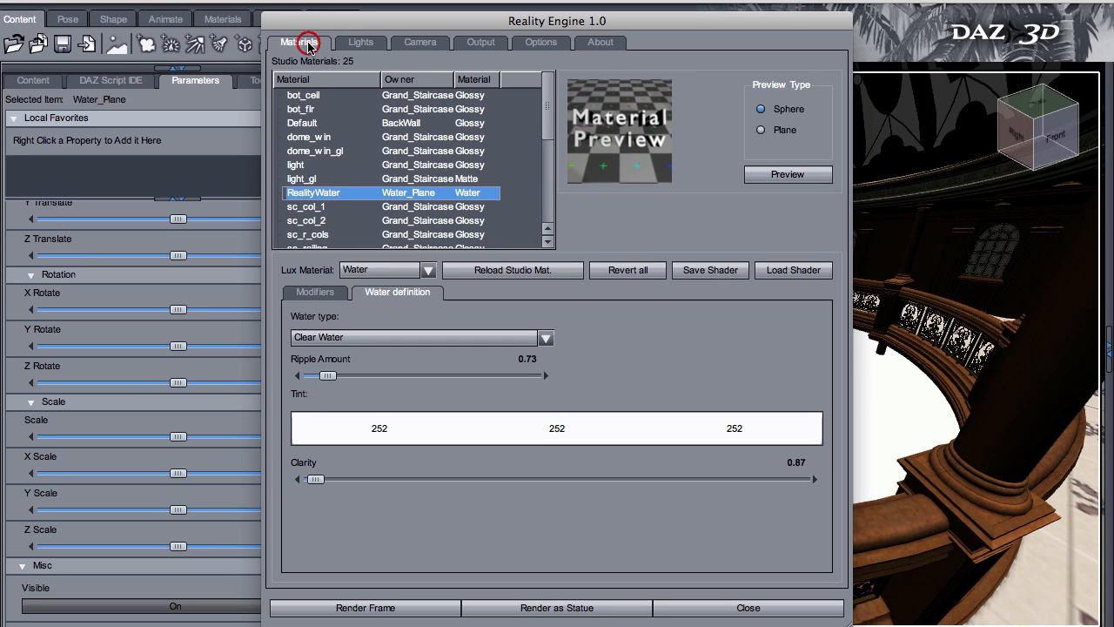
Step: Try a subdivision level of 1 on the RealityWater material, reset it to 0, and return to the water definition
{"action": "left_click", "coordinate": [315, 293]}
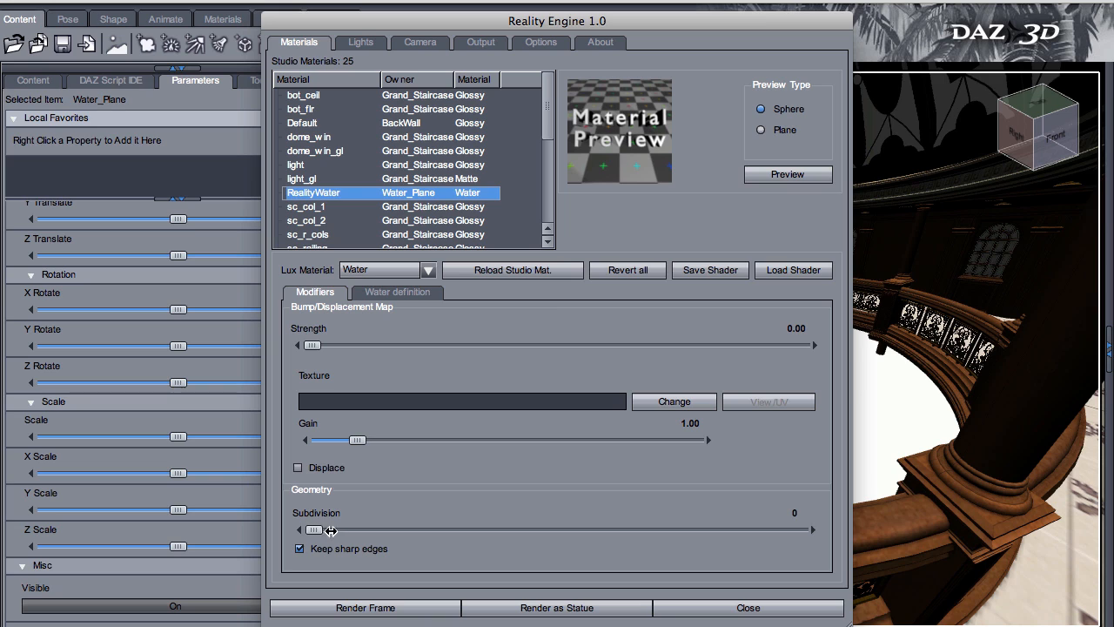
{"action": "left_click", "coordinate": [812, 529]}
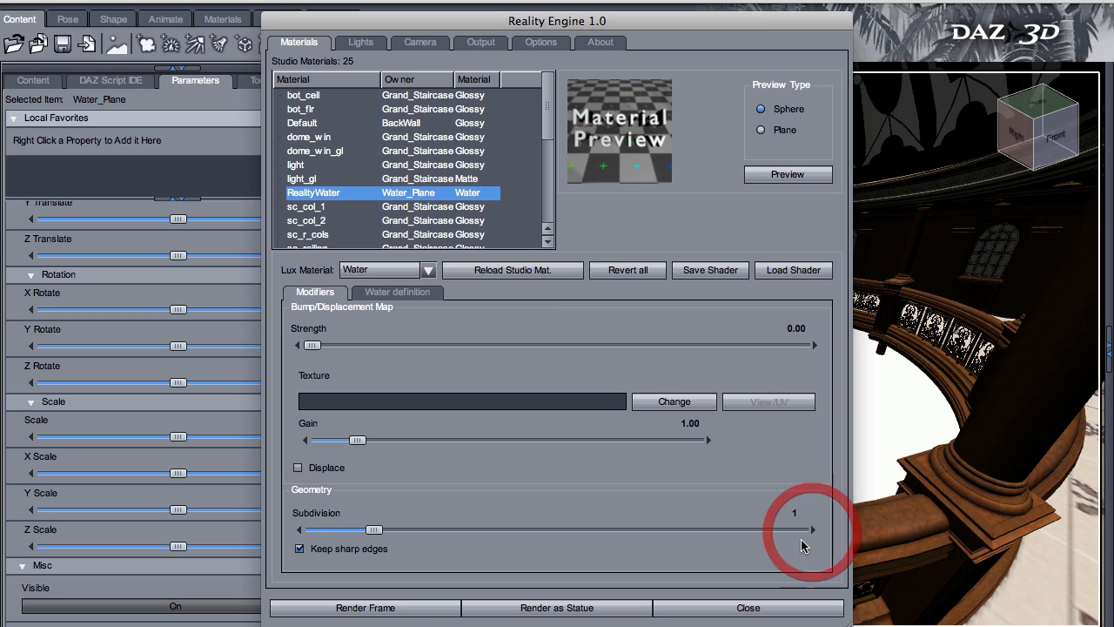
{"action": "left_click", "coordinate": [299, 530]}
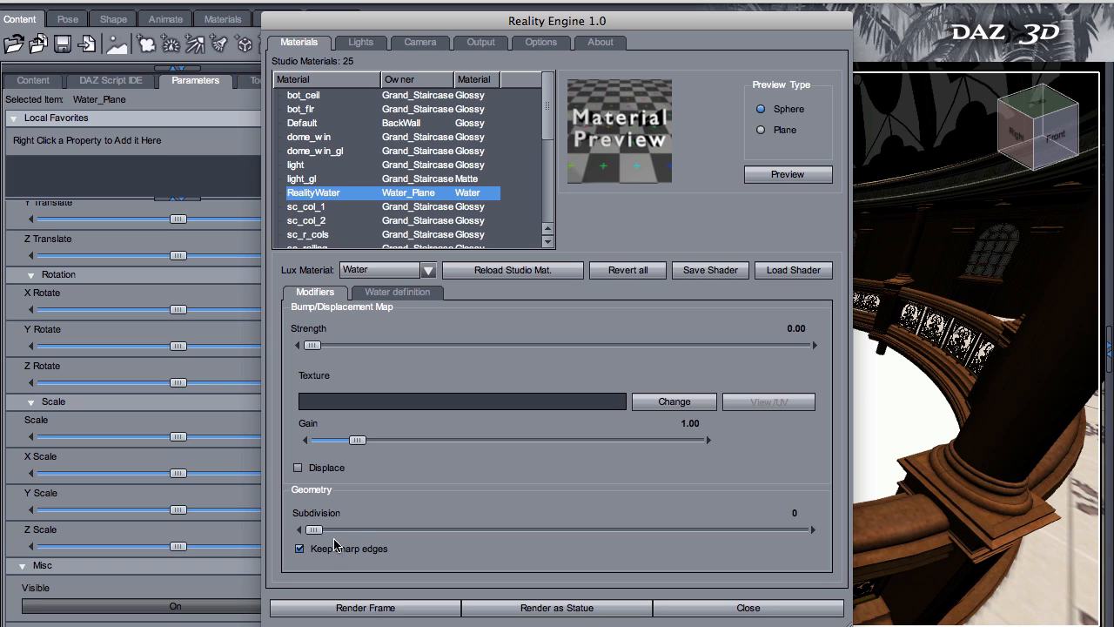
{"action": "left_click", "coordinate": [422, 295]}
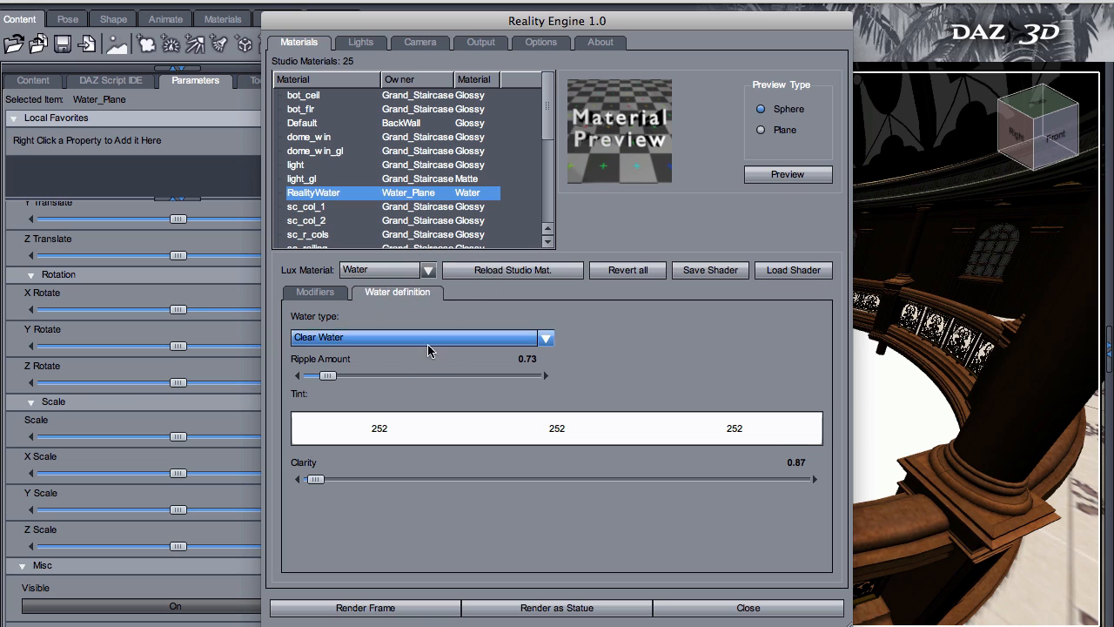
Step: Render the frame with the clear water settings and bring the LuxRender window forward
{"action": "left_click", "coordinate": [367, 607]}
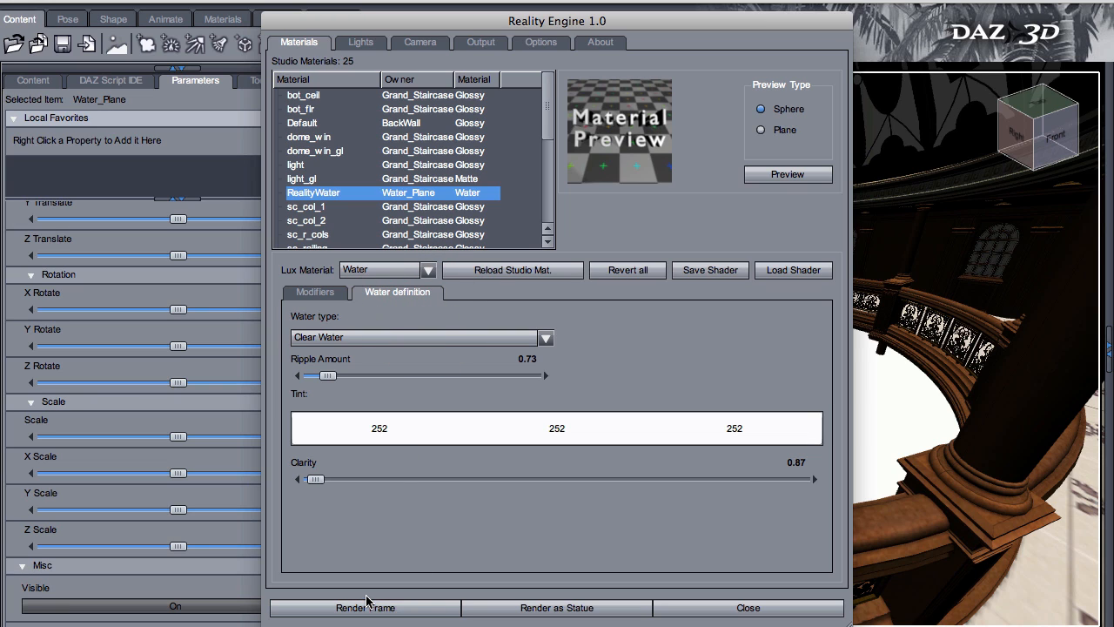
{"action": "left_click", "coordinate": [367, 607]}
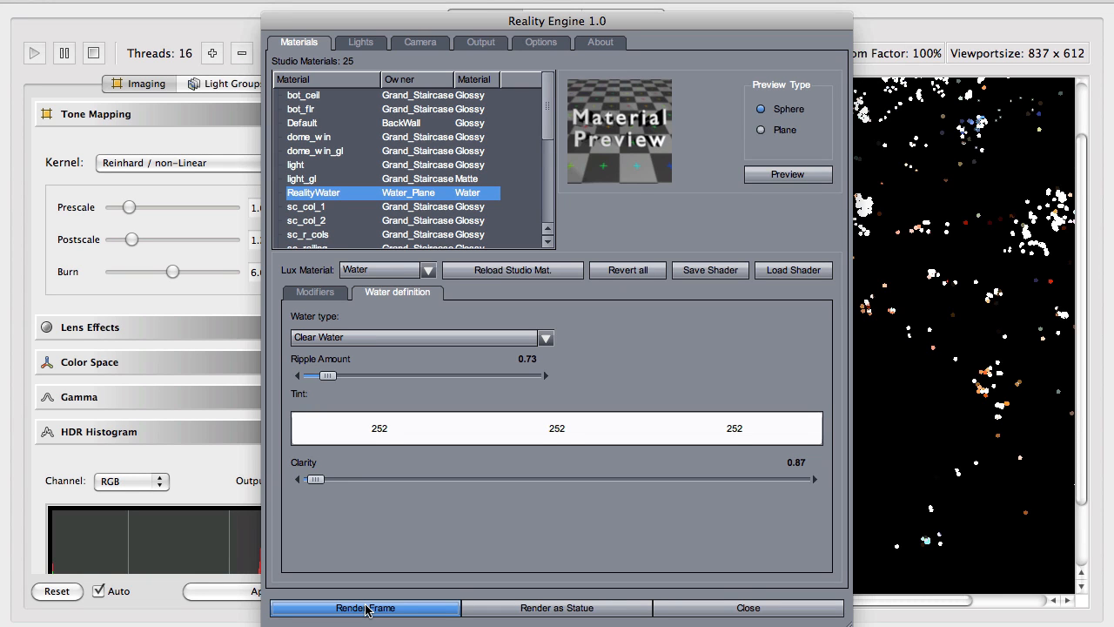
{"action": "left_click", "coordinate": [902, 35]}
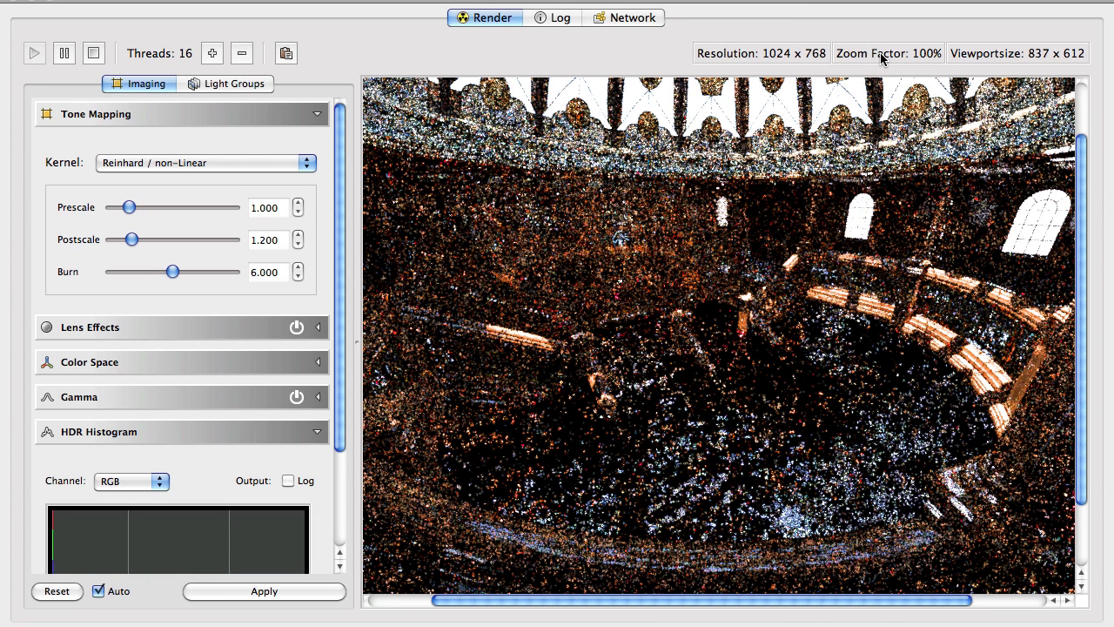
Step: Switch the render's tone mapping to Linear with exposure 1/125 and f-stop 4
{"action": "left_click", "coordinate": [284, 165]}
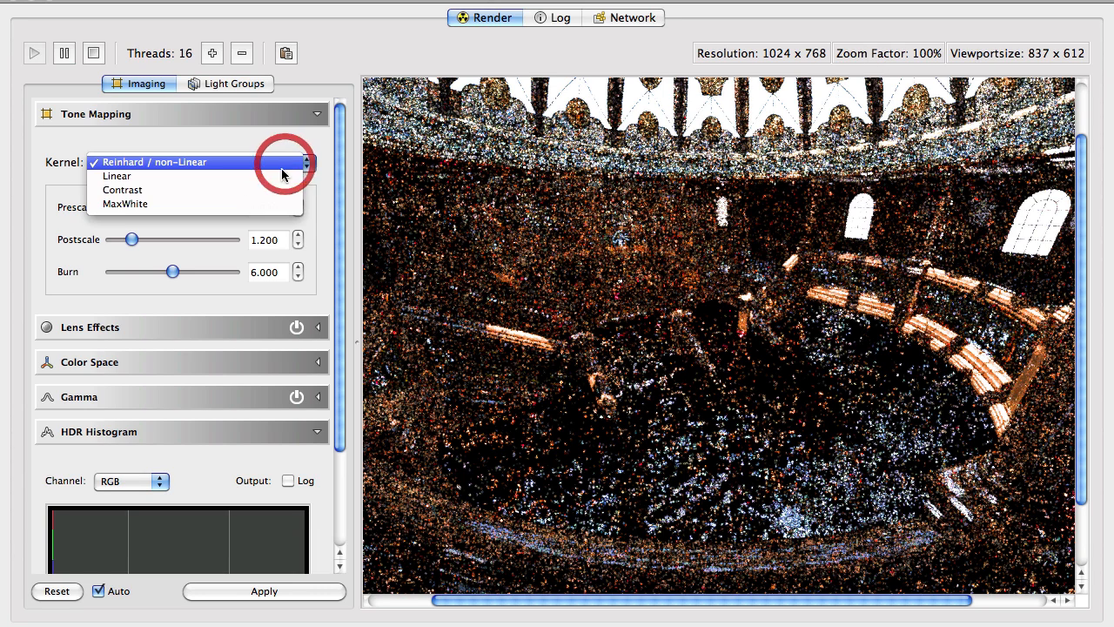
{"action": "left_click", "coordinate": [287, 175]}
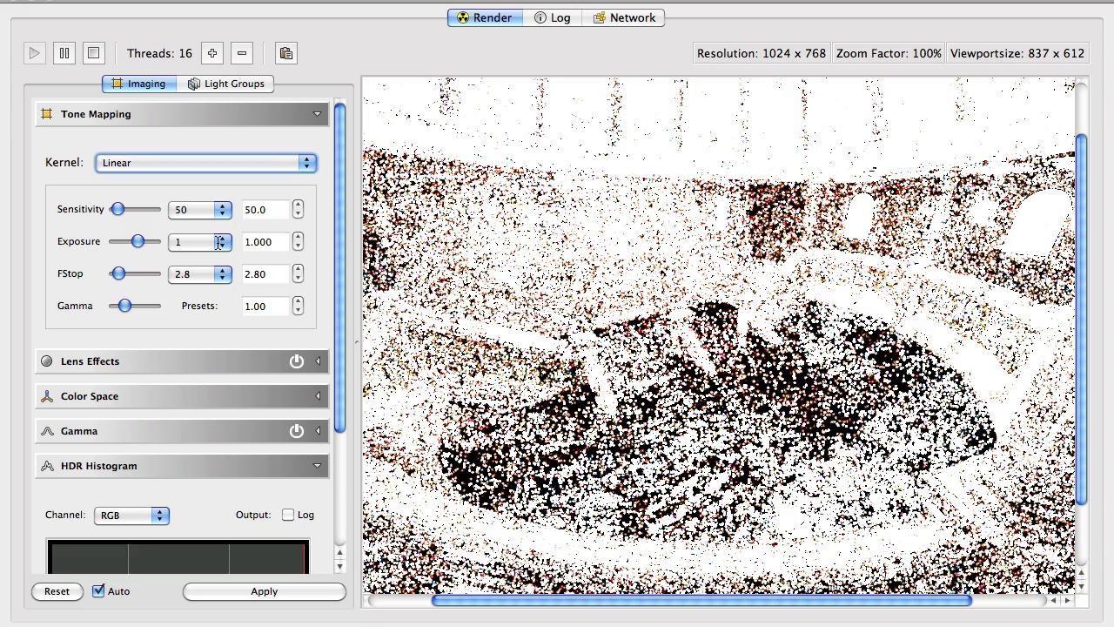
{"action": "left_click", "coordinate": [218, 242]}
{"action": "left_click", "coordinate": [206, 350]}
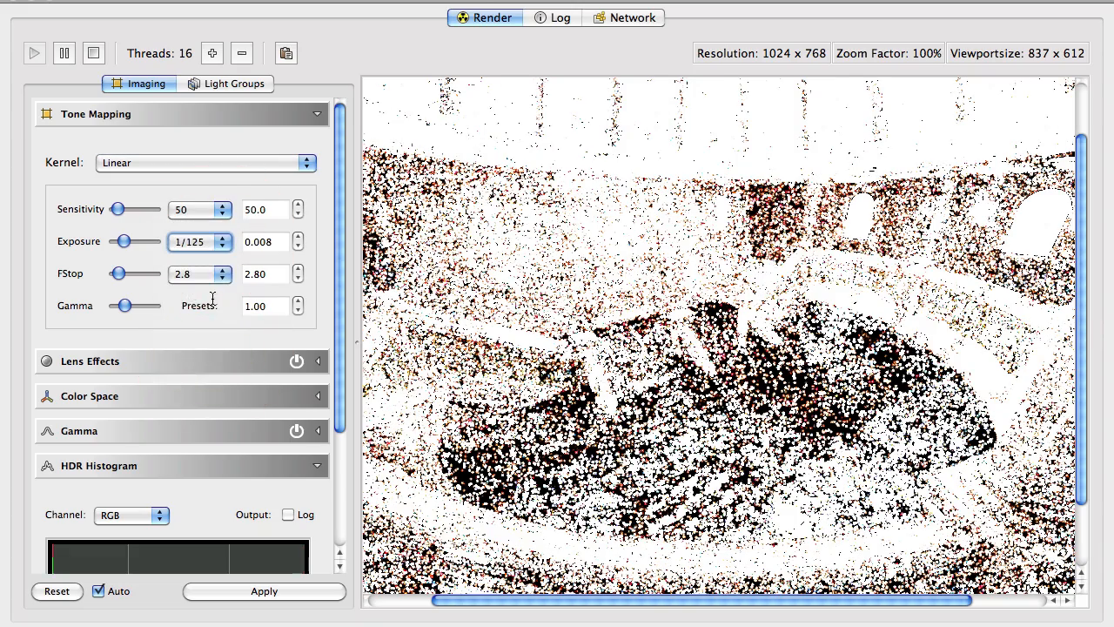
{"action": "left_click", "coordinate": [222, 273]}
{"action": "left_click", "coordinate": [208, 288]}
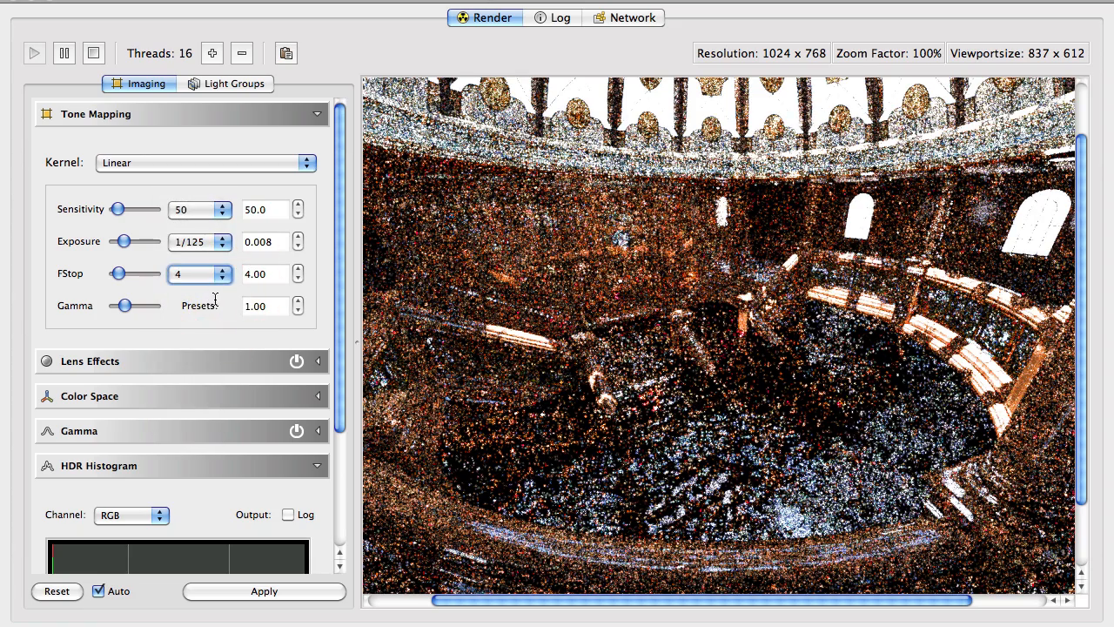